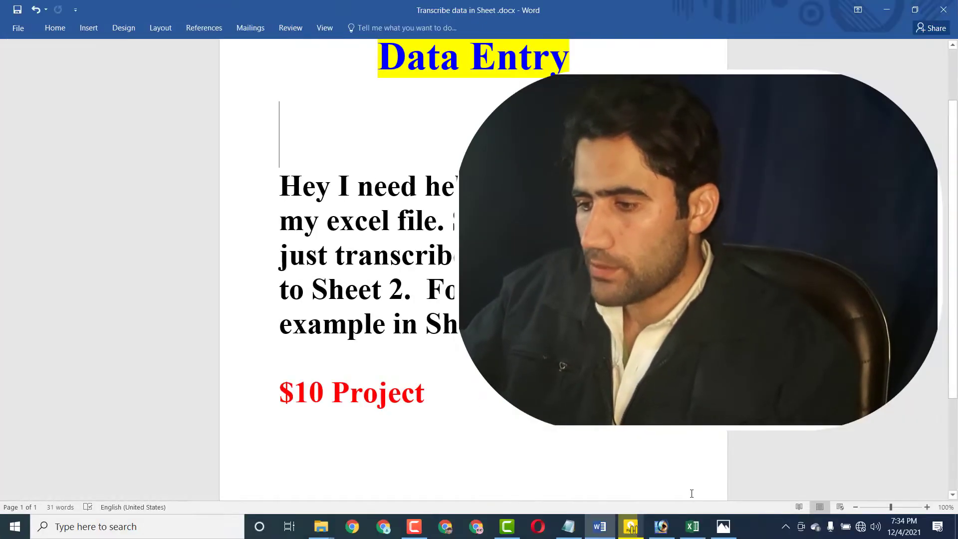
Switch to the Excel workbook and examine the contact list on Sheet1 and the example record layout on Sheet2
click(692, 527)
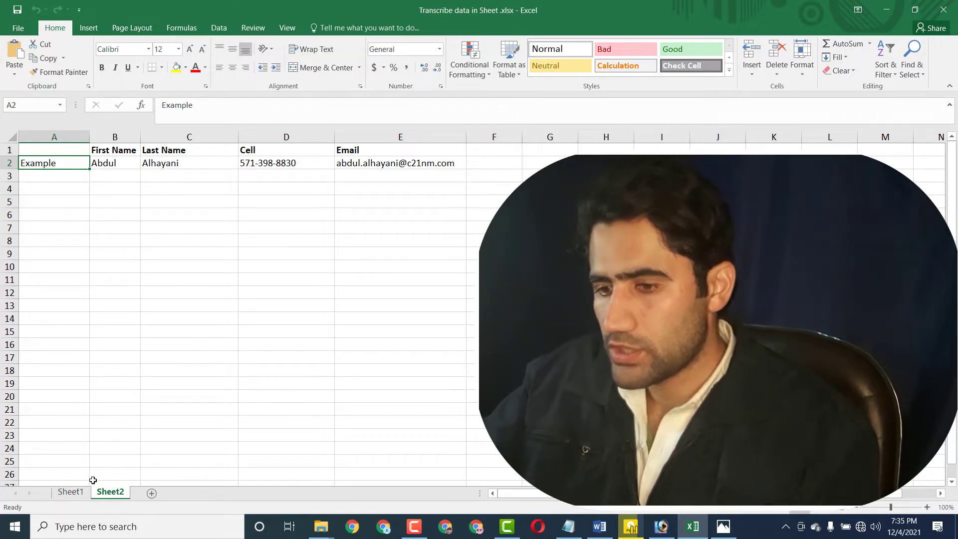
click(74, 492)
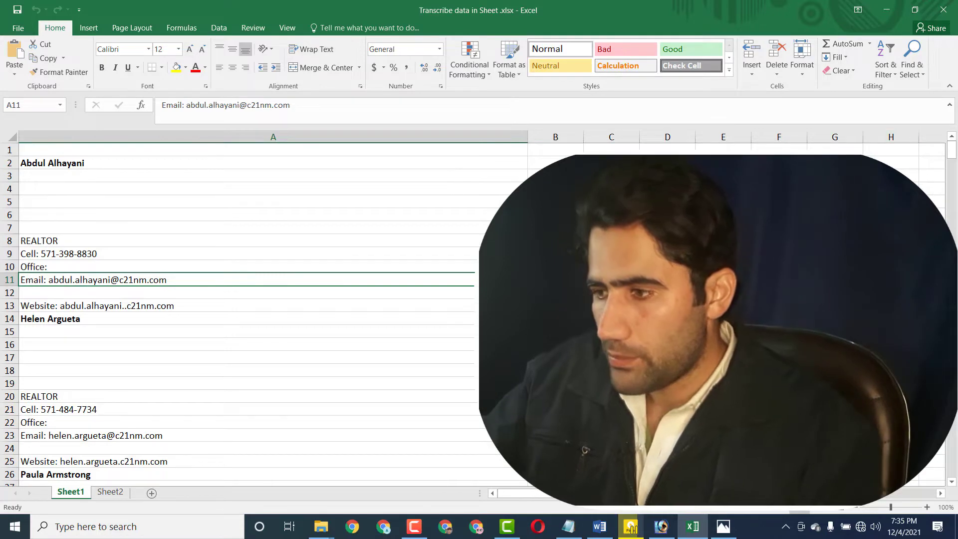
drag(953, 151, 938, 480)
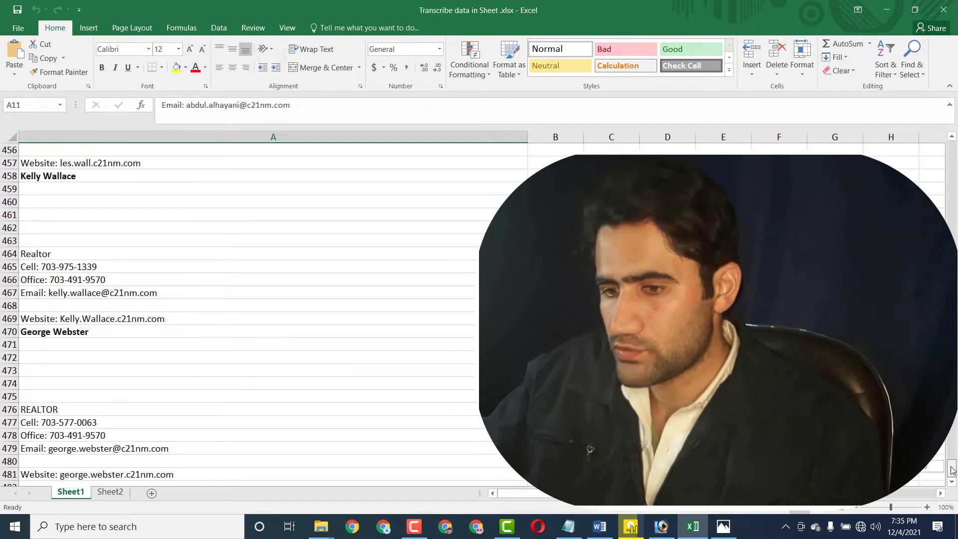
drag(956, 440, 954, 148)
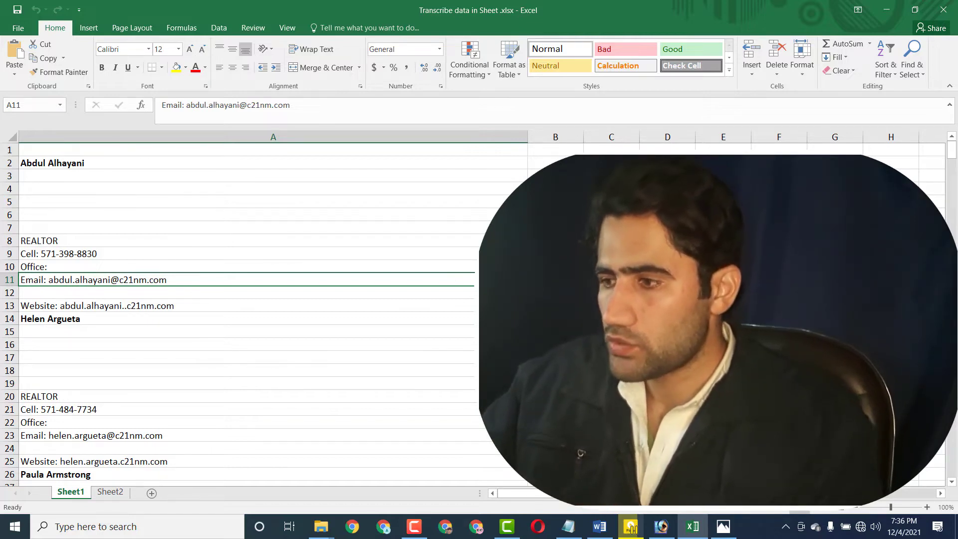
drag(952, 152, 950, 131)
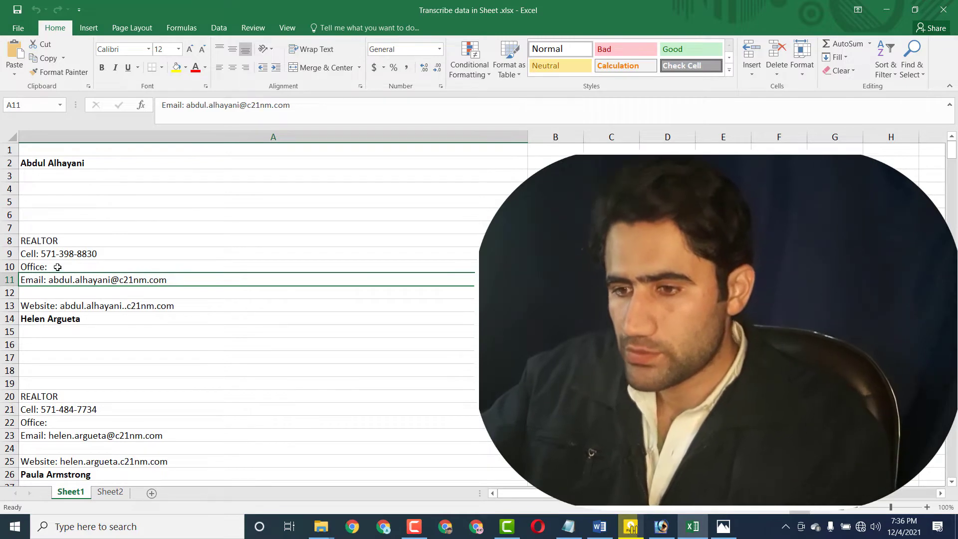
click(110, 492)
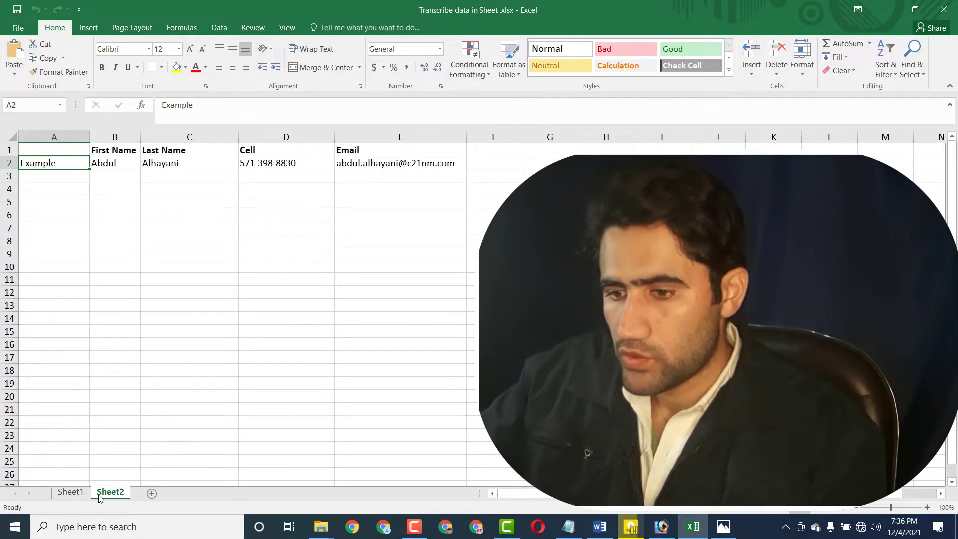
click(71, 492)
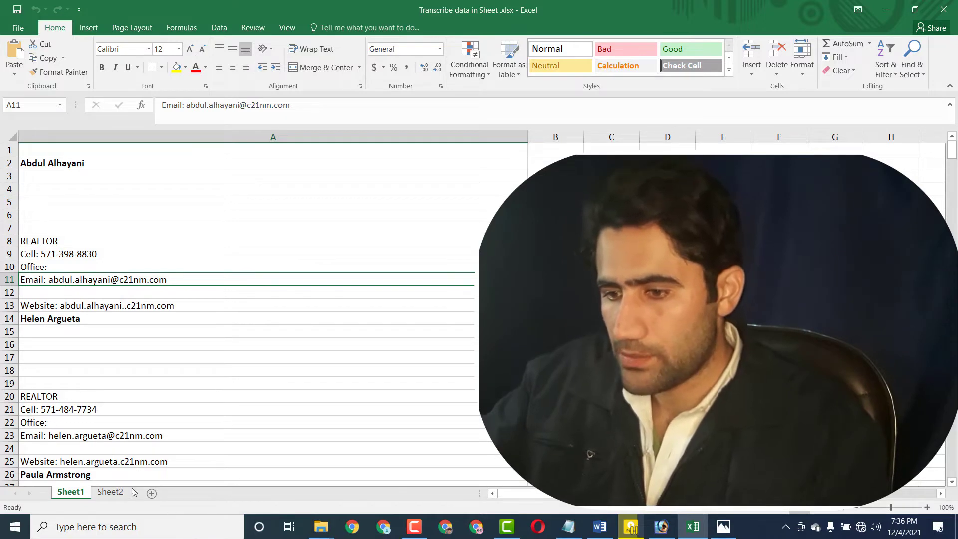
click(111, 492)
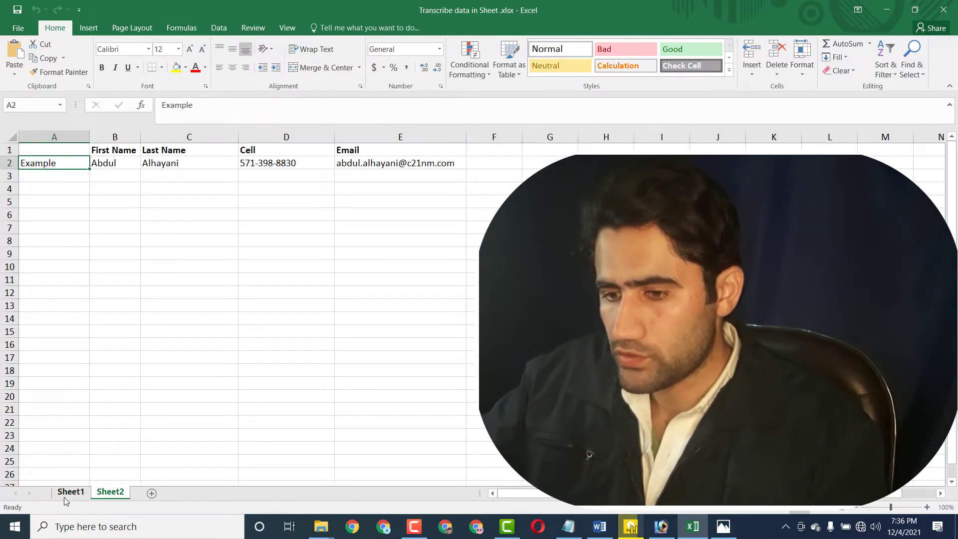
Clear the Example label from cell A2 on Sheet2
double_click(61, 162)
key(BackSpace)
key(BackSpace)
key(BackSpace)
key(BackSpace)
key(BackSpace)
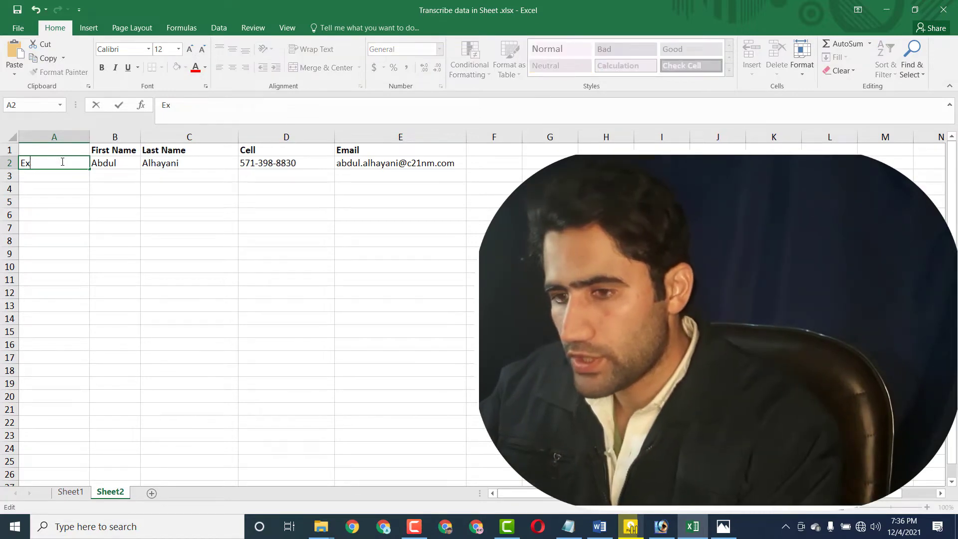
key(BackSpace)
key(BackSpace)
Delete the empty column A from Sheet2 and save the workbook
click(45, 136)
right_click(44, 135)
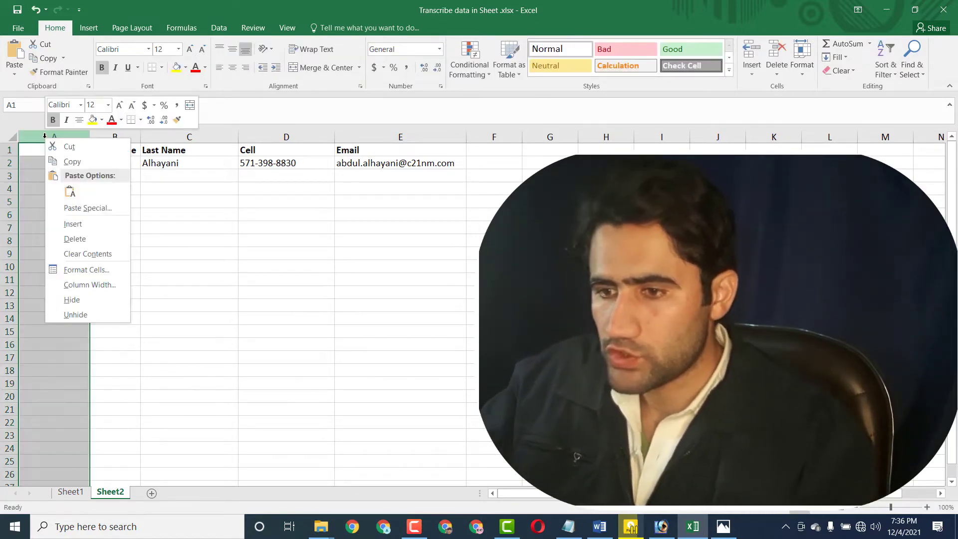
click(74, 241)
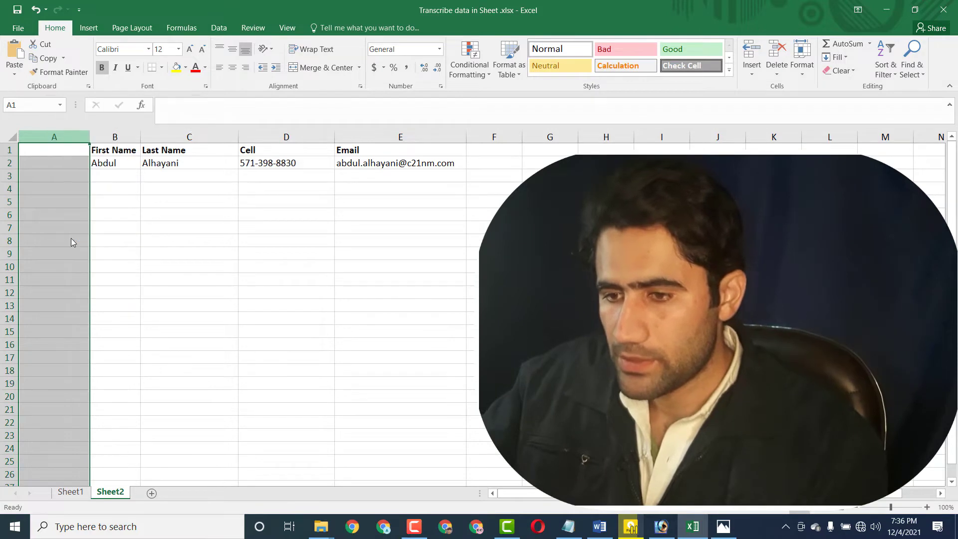
click(287, 315)
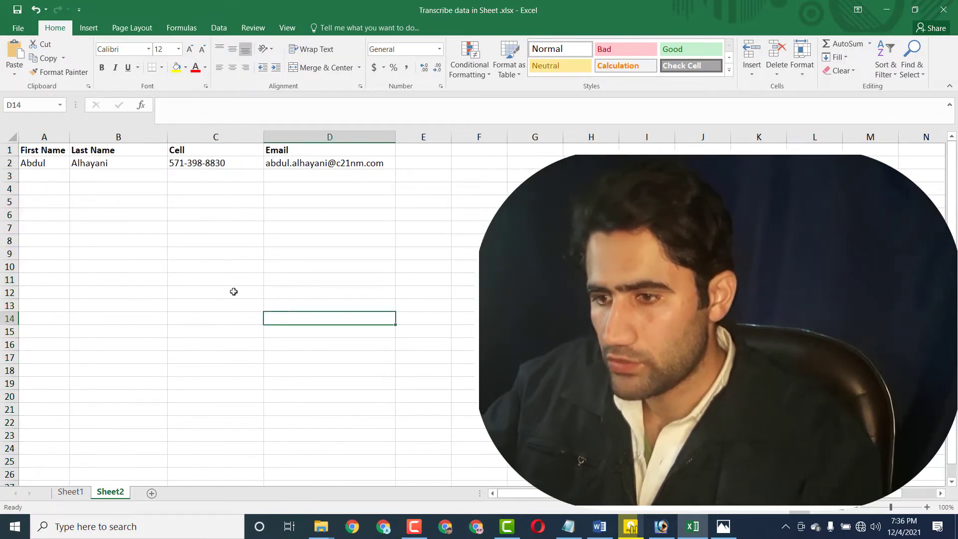
click(18, 10)
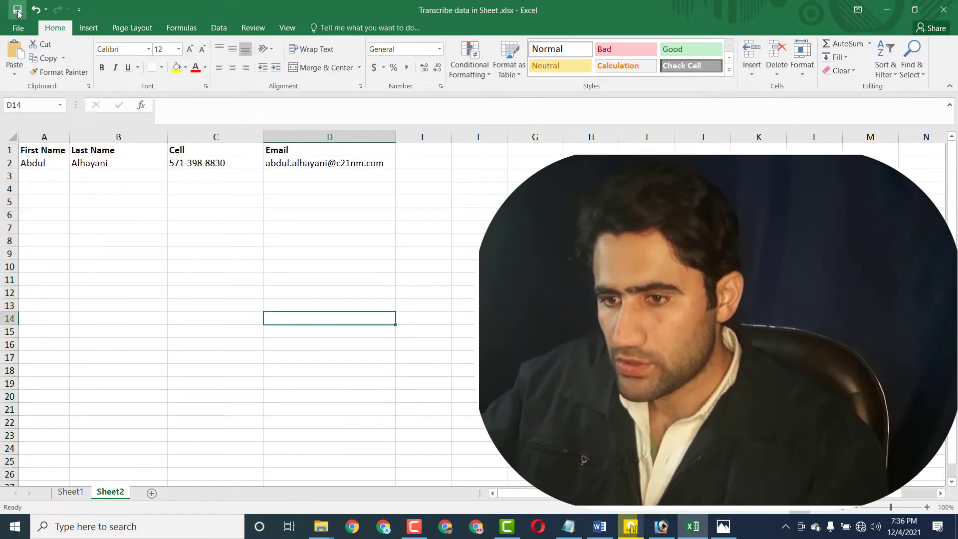
Copy the second contact's full name from cell A14 on Sheet1 into cell A3 on Sheet2
click(70, 493)
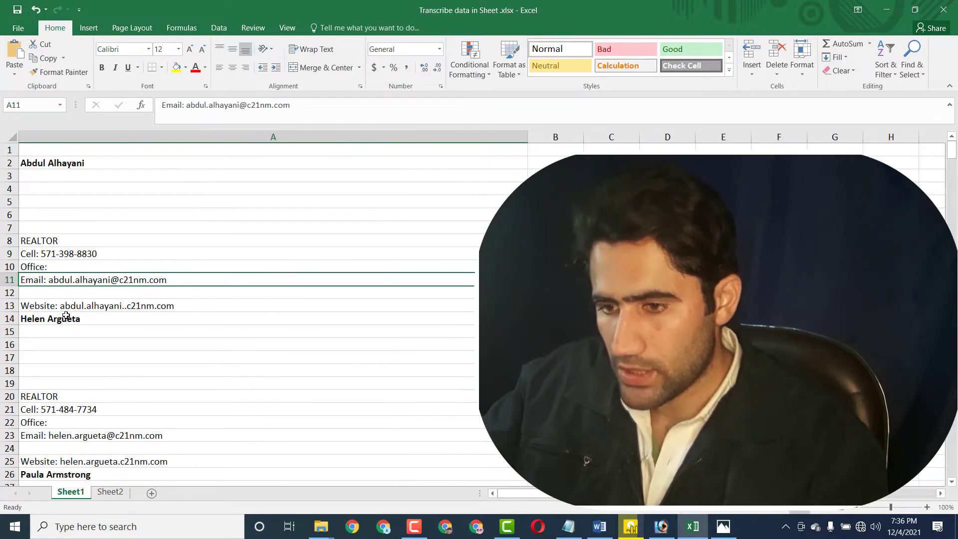
double_click(42, 320)
drag(85, 320, 19, 319)
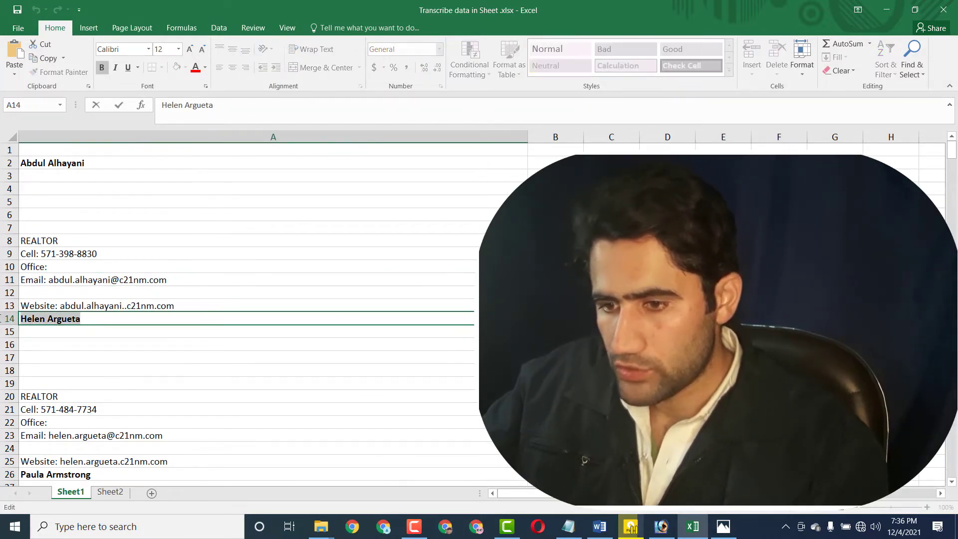
right_click(48, 319)
click(67, 340)
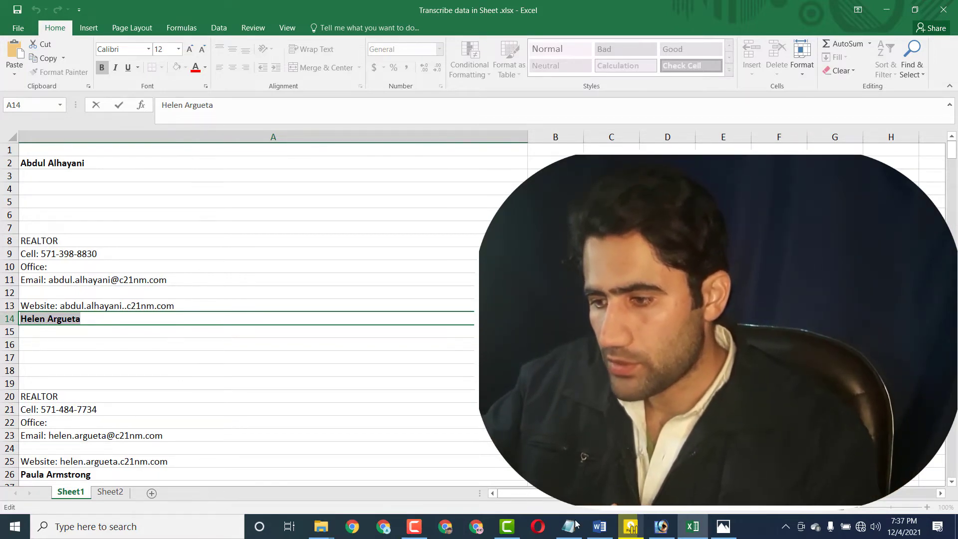
click(111, 492)
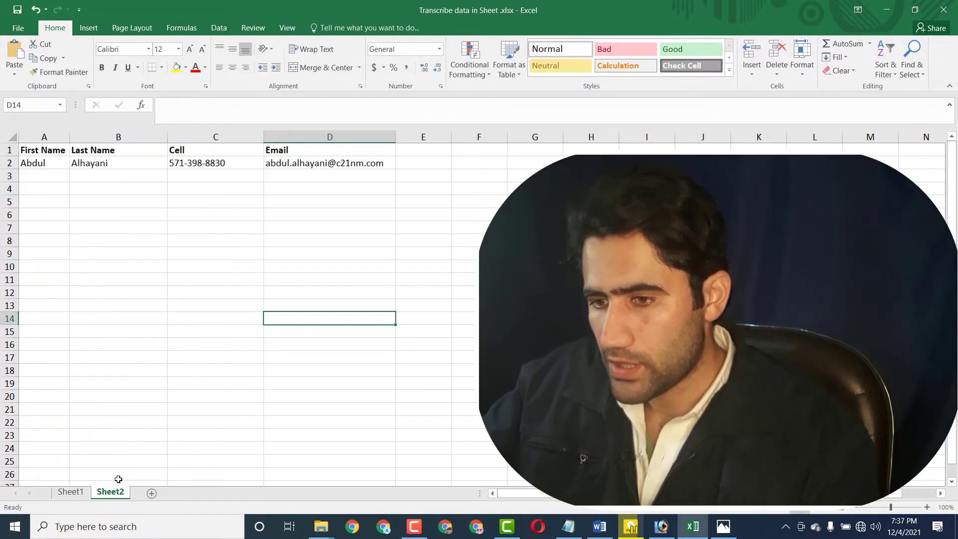
double_click(34, 175)
right_click(34, 176)
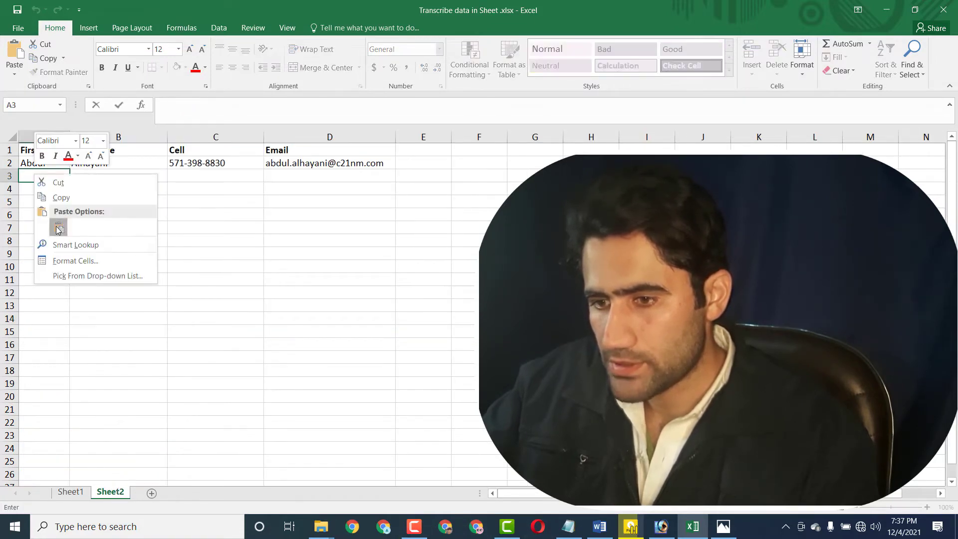
click(55, 226)
Move the last name out of cell A3 into the Last Name cell B3, leaving only the first name in A3
drag(49, 176, 80, 176)
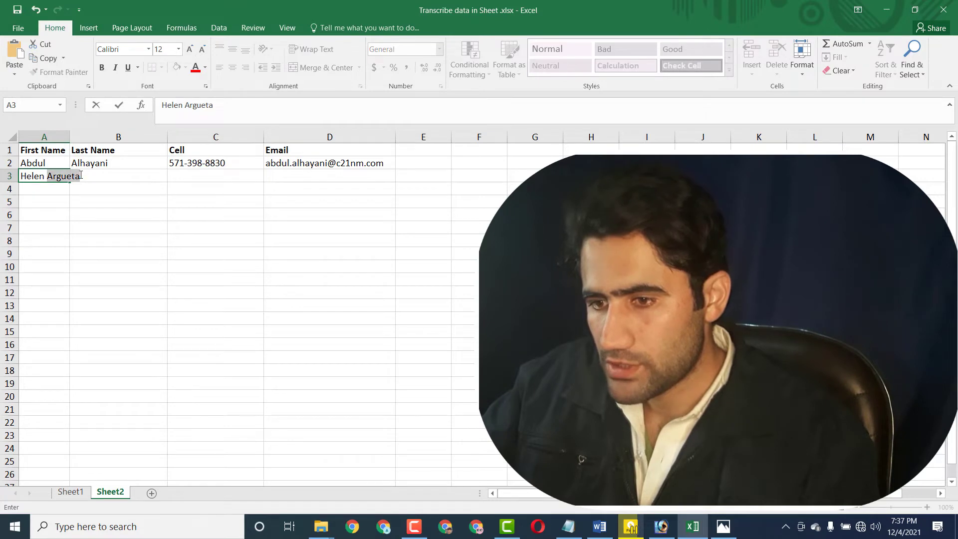
right_click(68, 177)
click(87, 187)
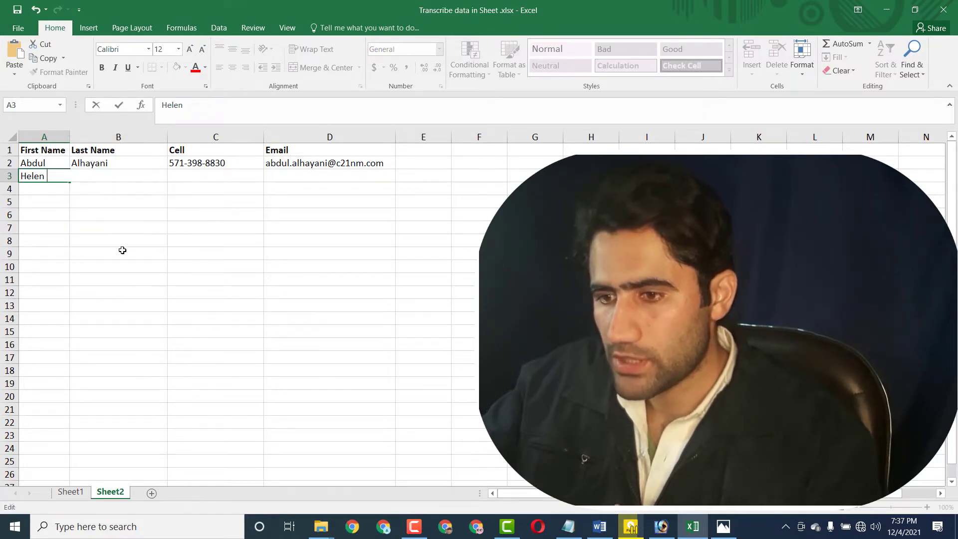
click(118, 225)
click(82, 175)
right_click(85, 174)
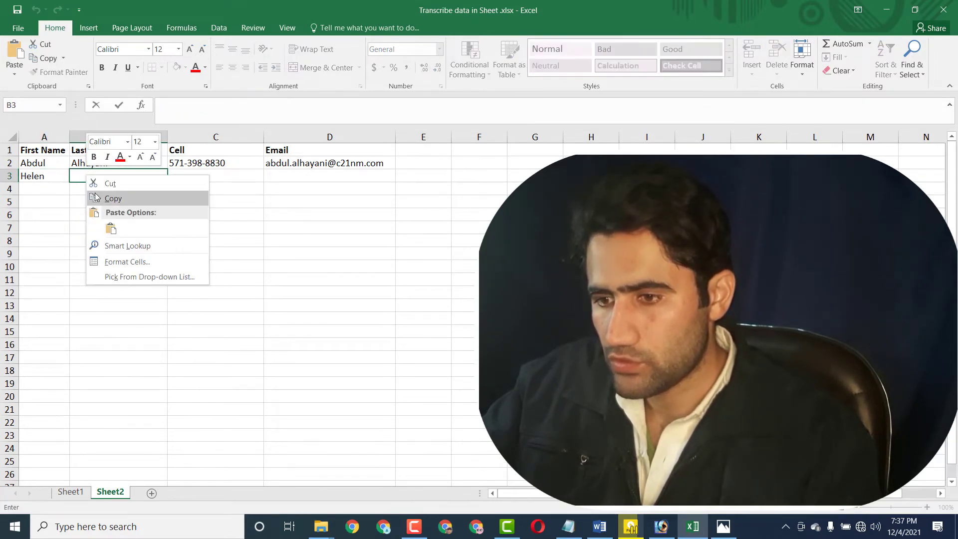
click(111, 228)
click(119, 240)
click(124, 254)
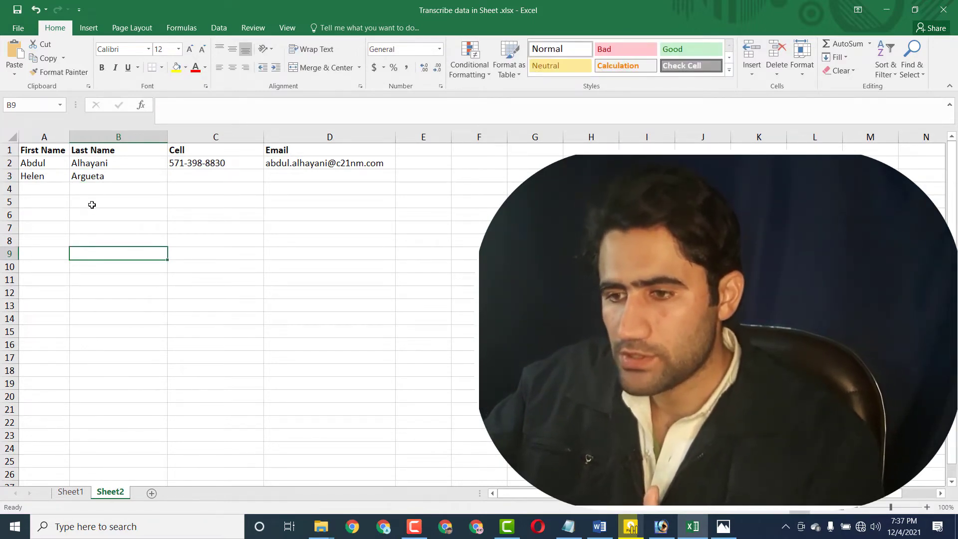
Copy the second contact's cell number, without its label, from A21 on Sheet1 into cell C3 on Sheet2
click(69, 492)
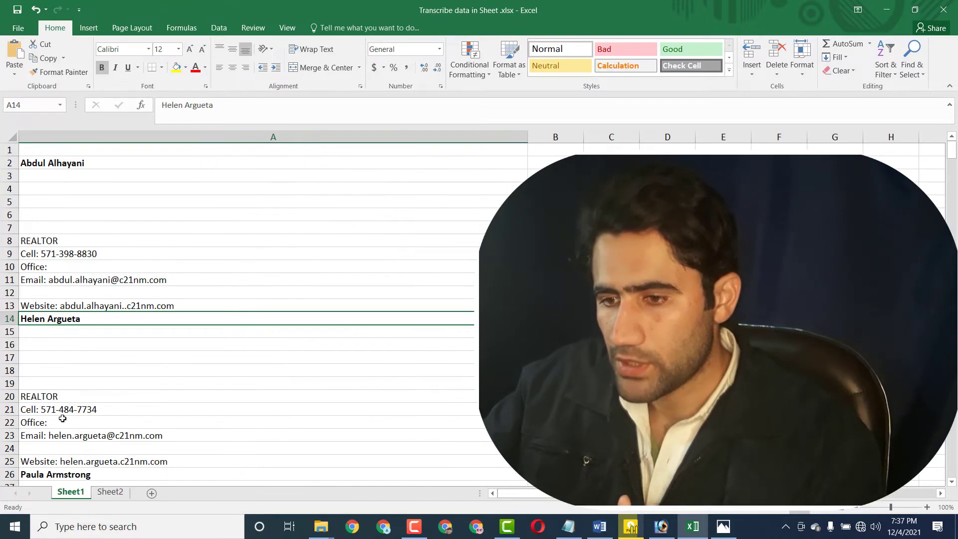
click(112, 407)
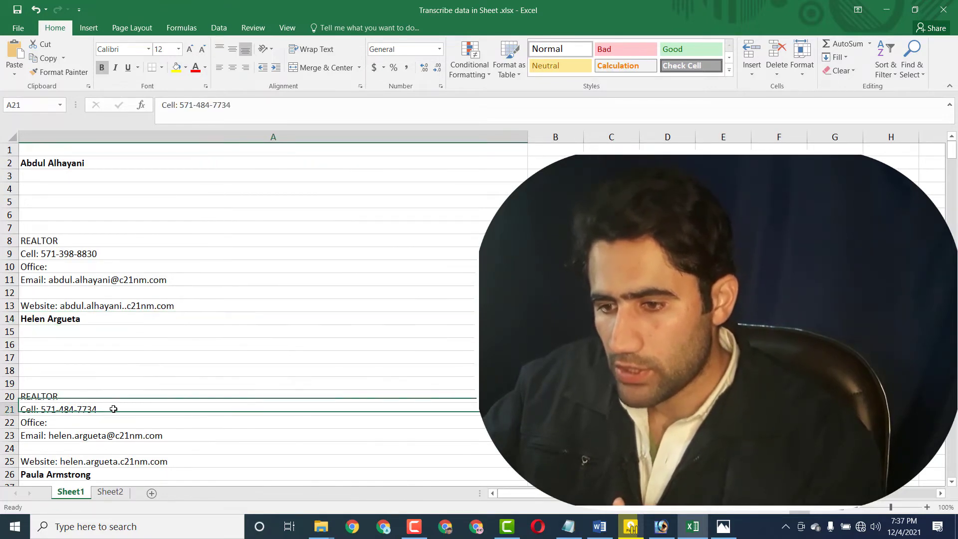
double_click(98, 409)
drag(98, 409, 43, 414)
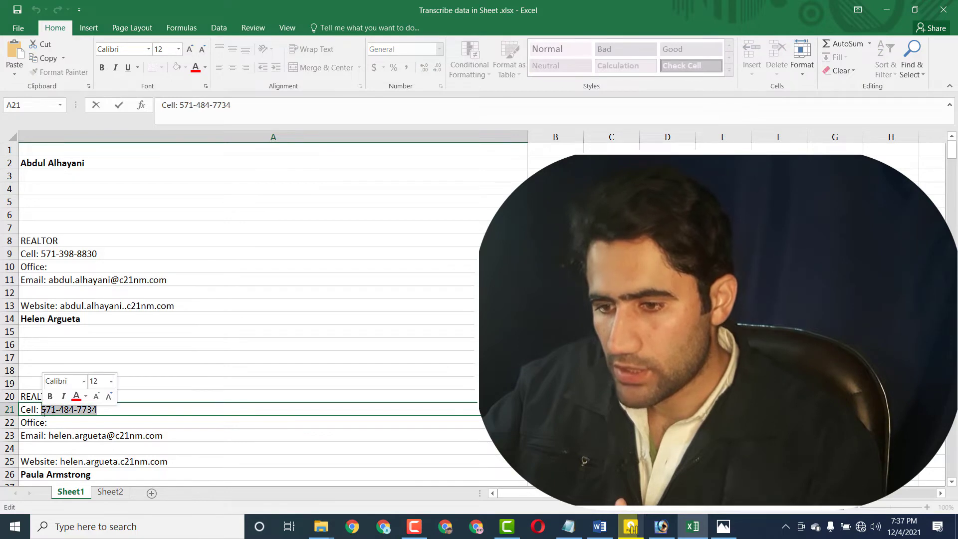
right_click(47, 414)
click(62, 331)
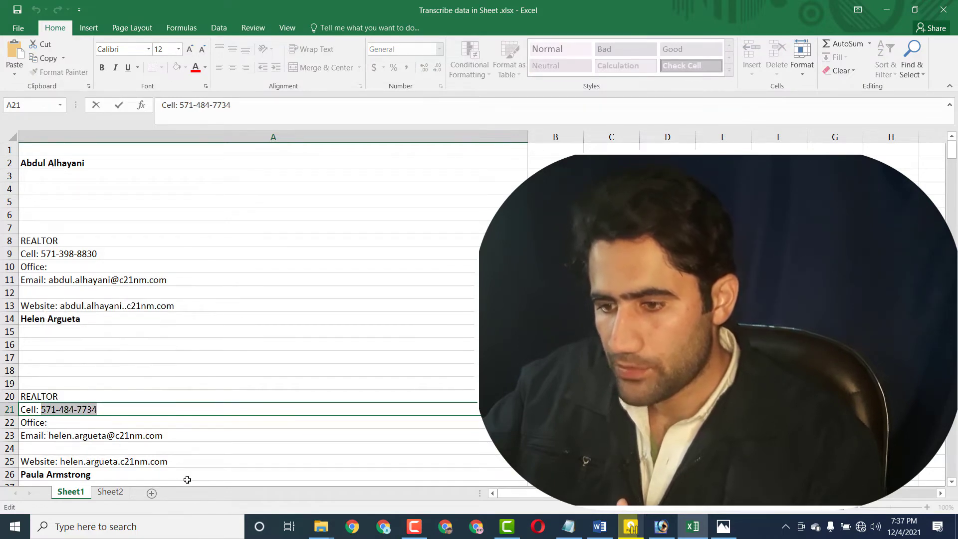
click(109, 492)
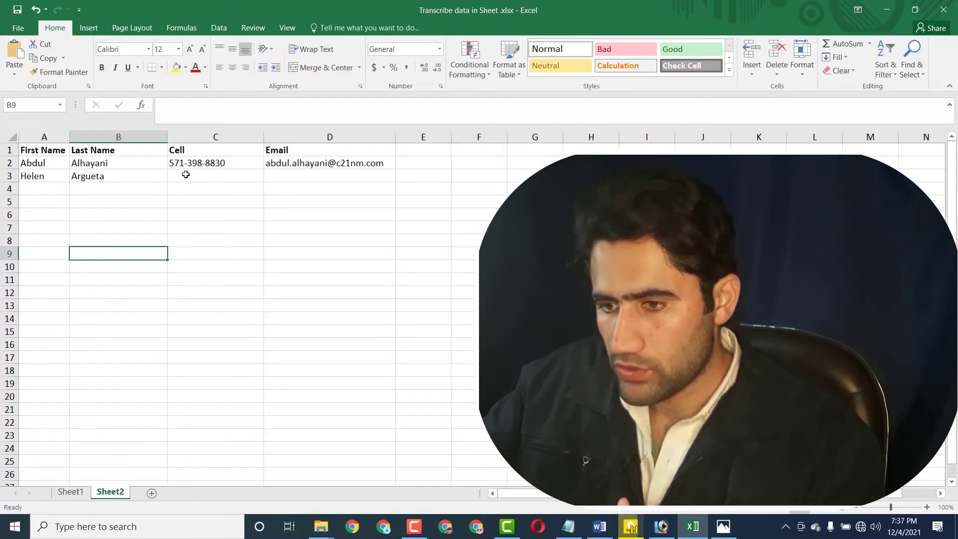
click(185, 174)
right_click(186, 175)
click(210, 226)
click(242, 357)
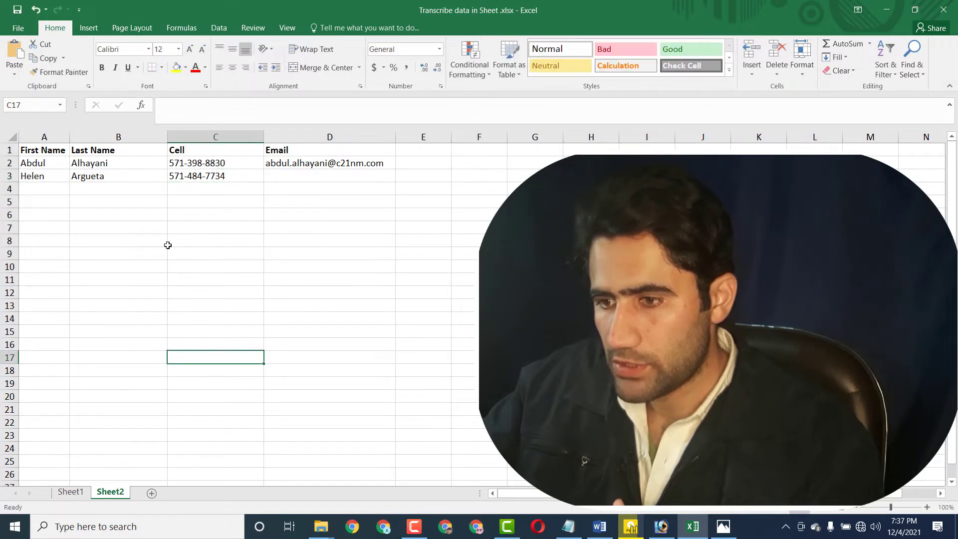
Copy the second contact's email address, without its label, from A23 on Sheet1 into cell D3 on Sheet2
click(63, 493)
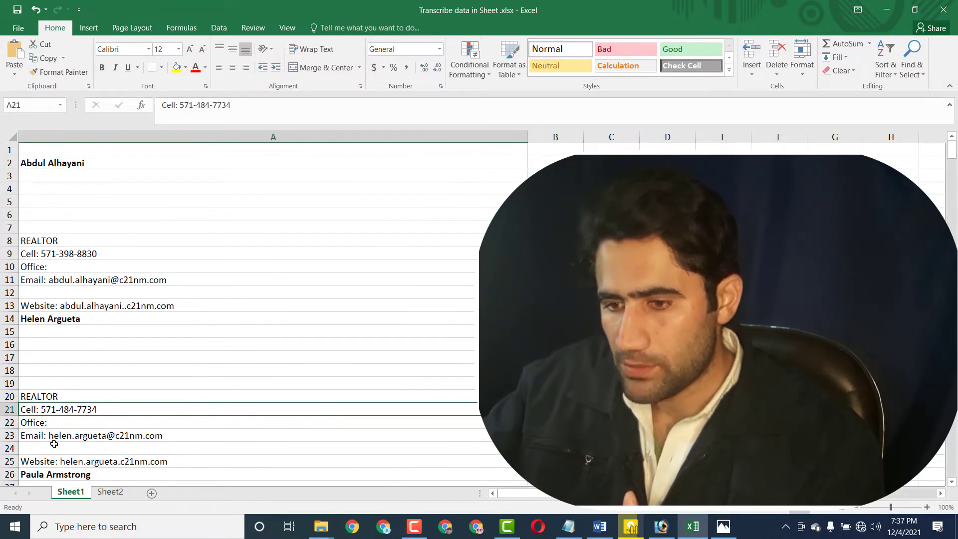
double_click(171, 434)
drag(164, 435, 63, 437)
right_click(53, 437)
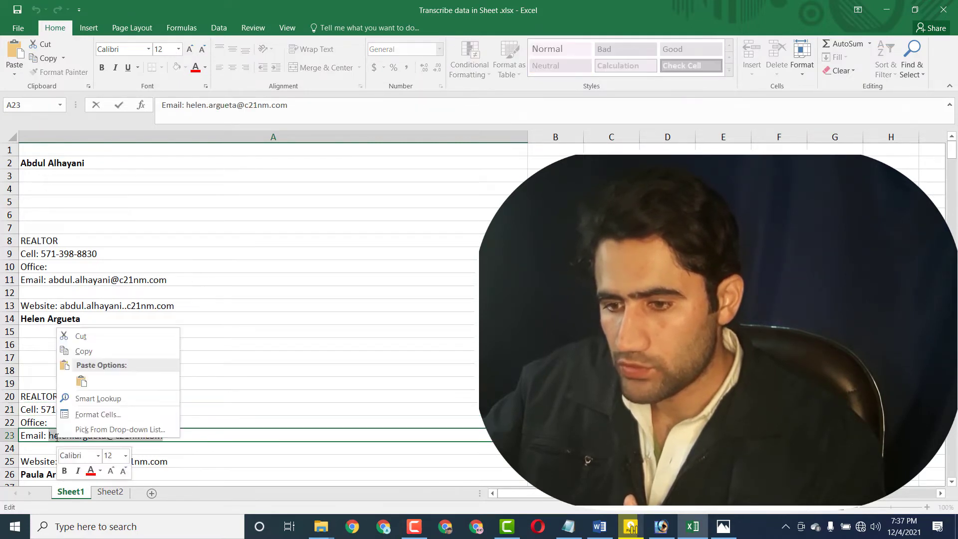
click(78, 352)
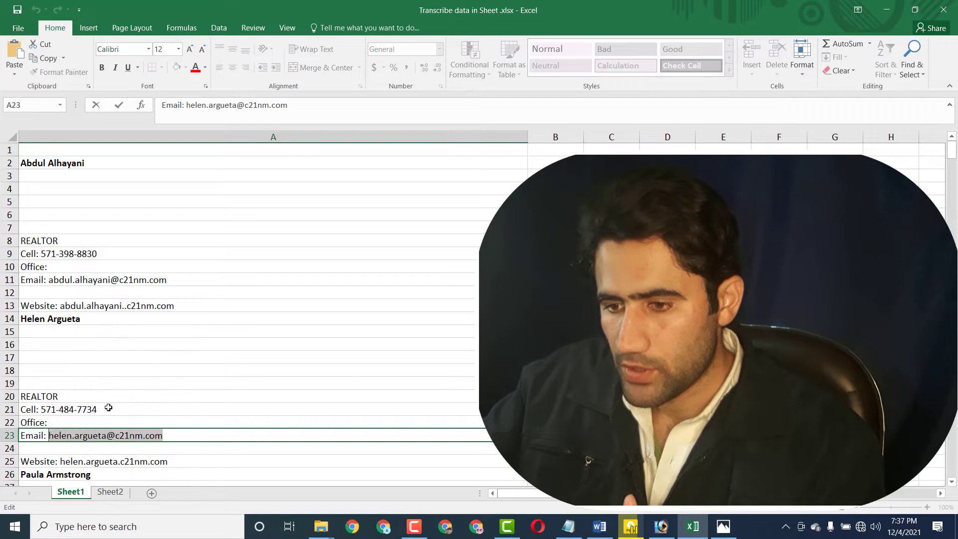
click(113, 491)
click(291, 174)
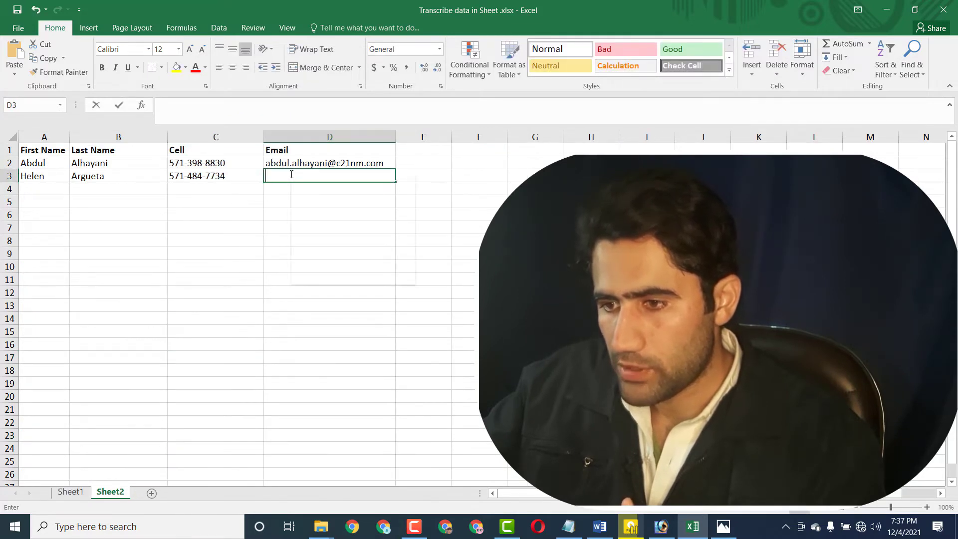
right_click(291, 176)
click(312, 227)
click(330, 315)
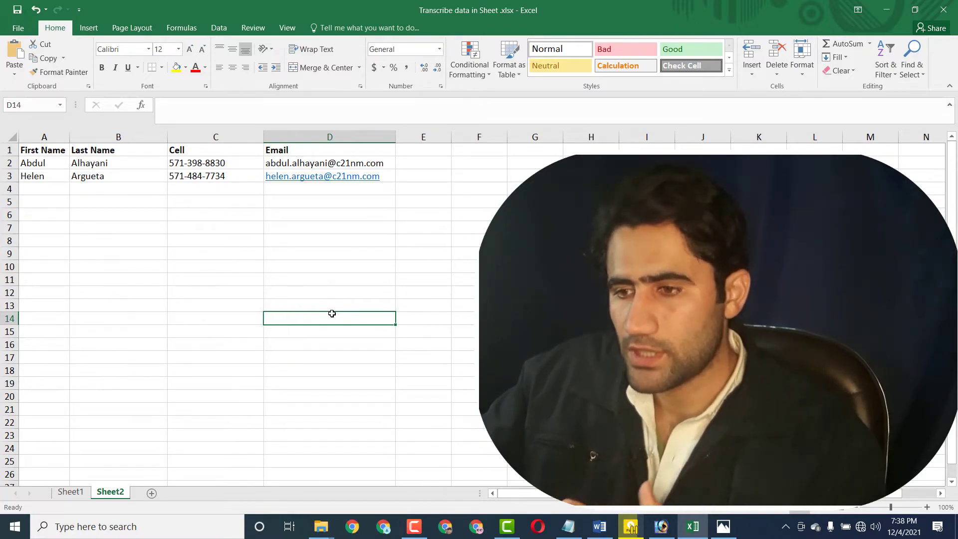
click(69, 494)
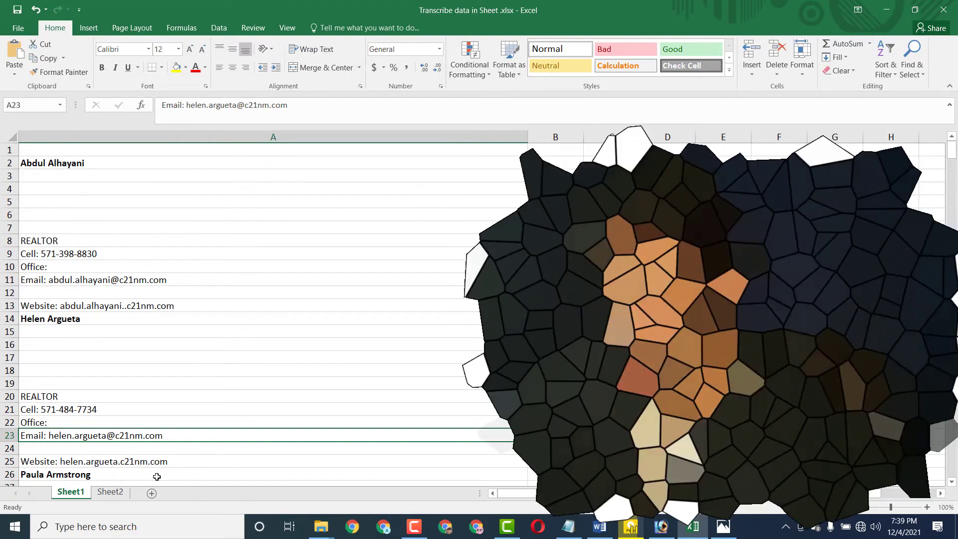
click(110, 491)
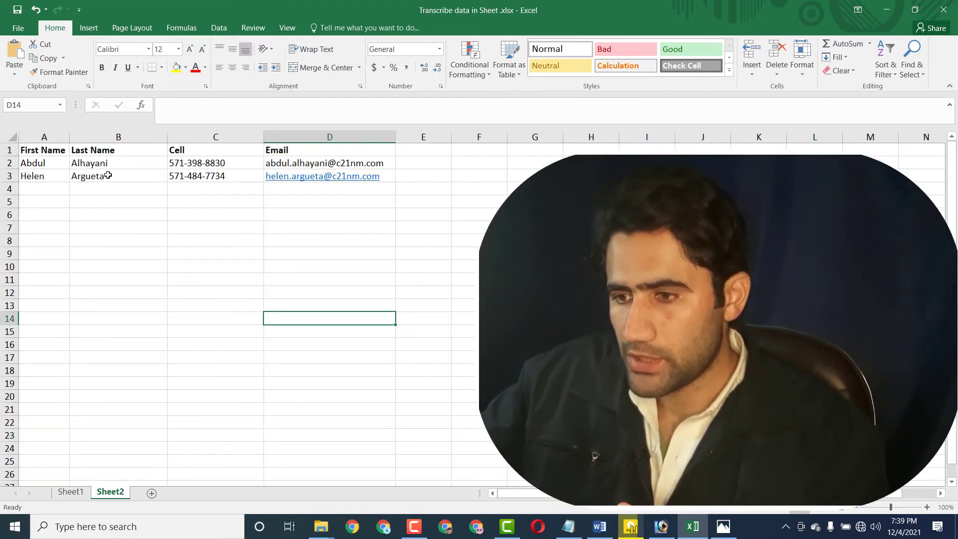
Copy the third contact's full name from cell A26 on Sheet1 into cell A4 on Sheet2
click(69, 492)
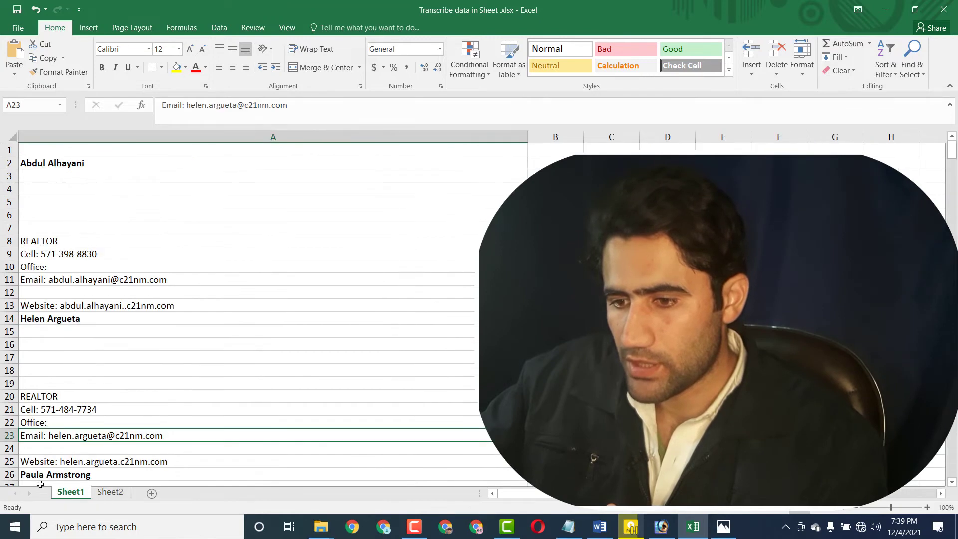
scroll(953, 482, down, 3)
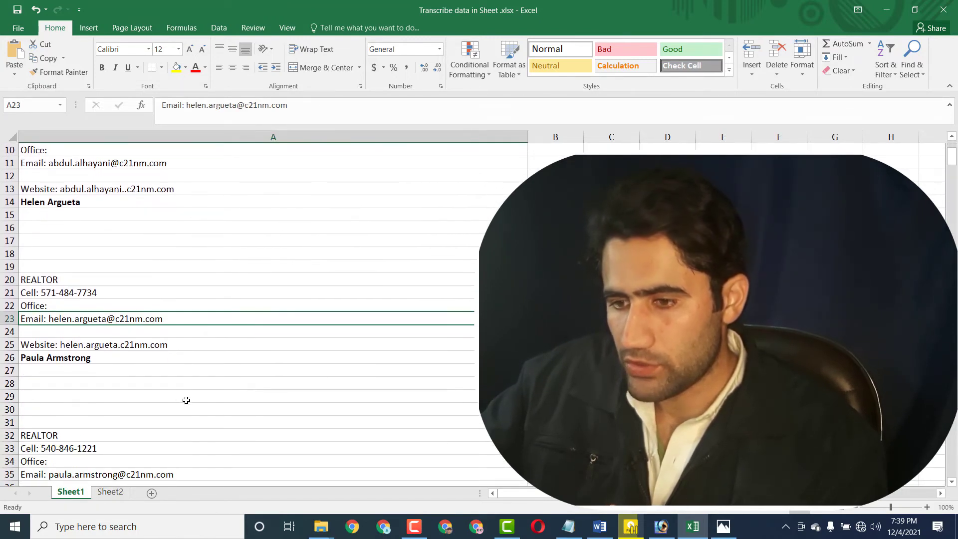
click(102, 359)
double_click(67, 358)
drag(34, 359, 19, 358)
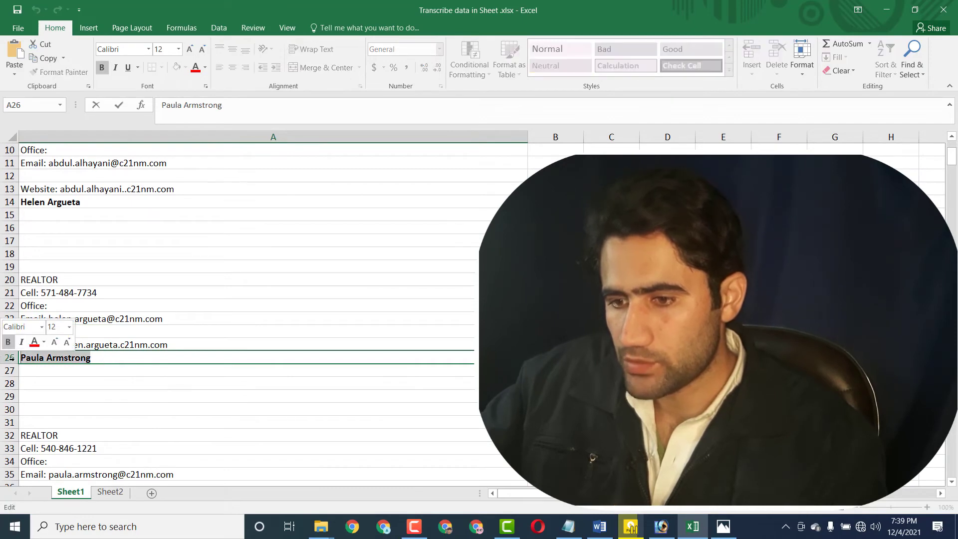
right_click(35, 357)
click(61, 381)
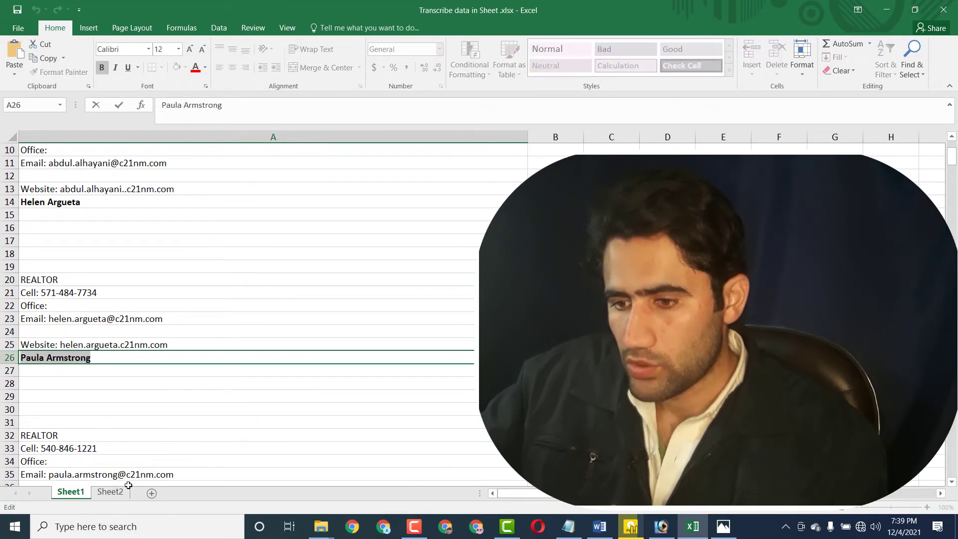
click(107, 492)
click(34, 186)
right_click(34, 186)
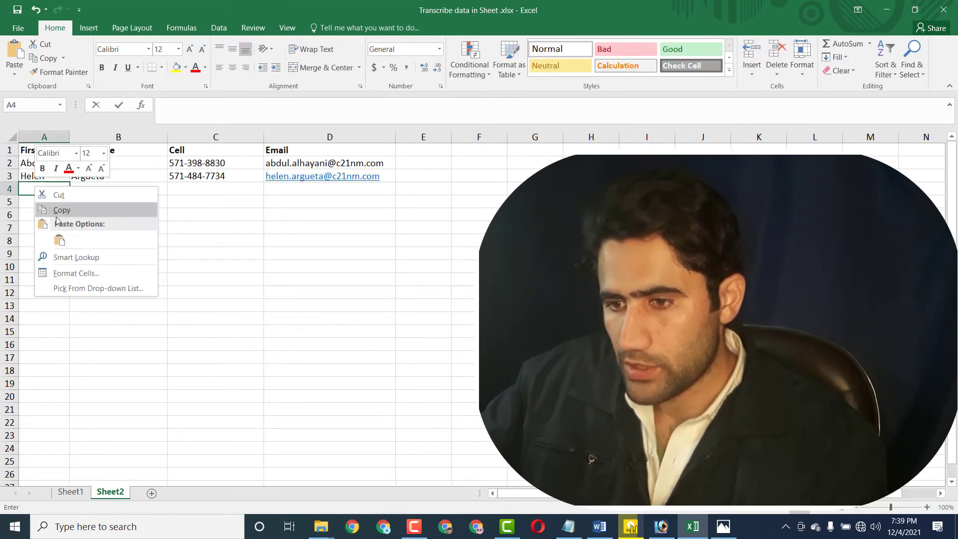
click(59, 235)
Move the last name out of cell A4 into the Last Name cell B4, leaving only the first name in A4
double_click(57, 190)
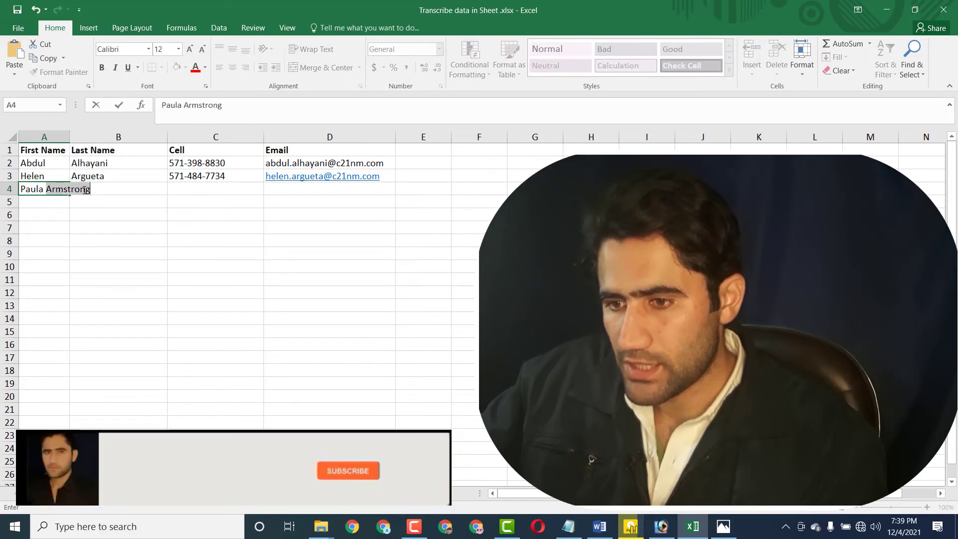
right_click(72, 189)
click(95, 195)
click(123, 286)
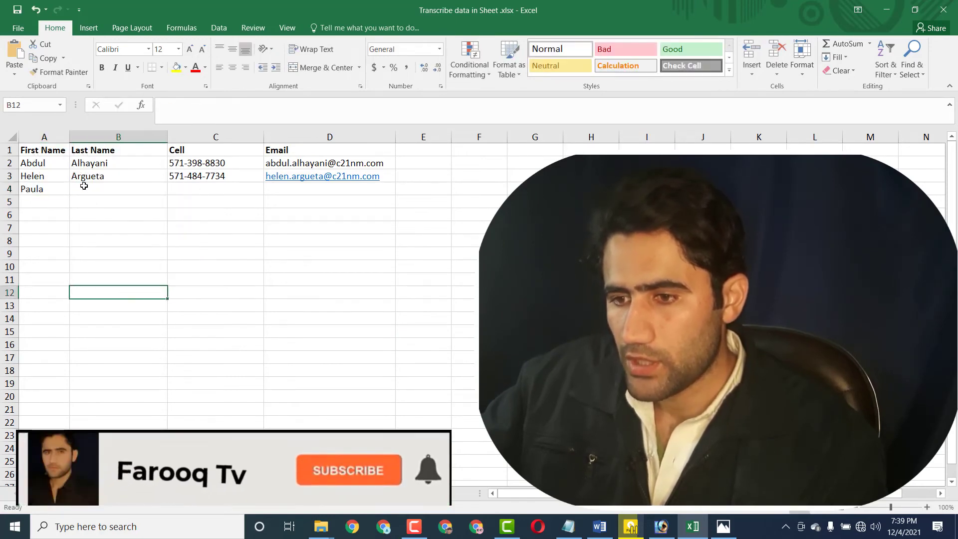
double_click(83, 188)
right_click(83, 188)
click(116, 245)
click(124, 303)
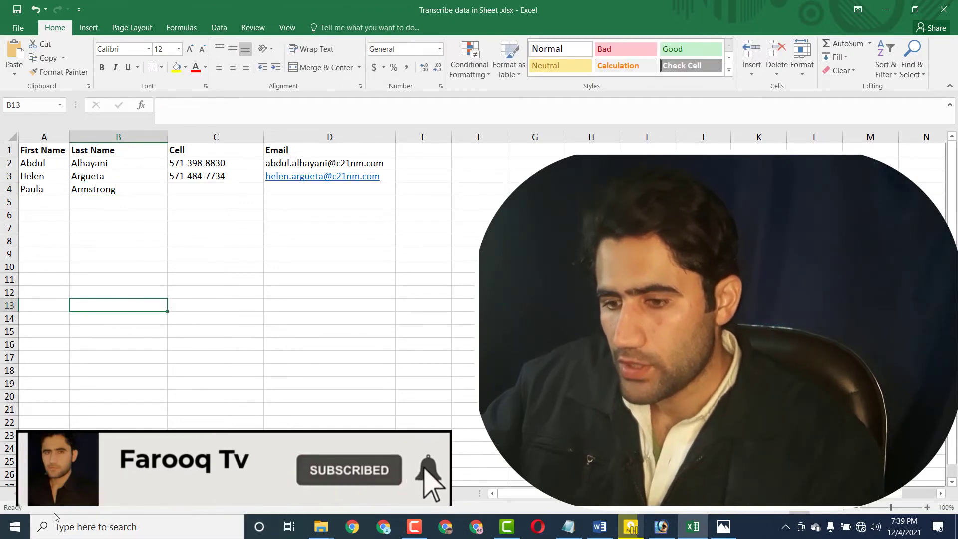
Copy the third contact's cell number, without its label, from A33 on Sheet1 into cell C4 on Sheet2
click(71, 494)
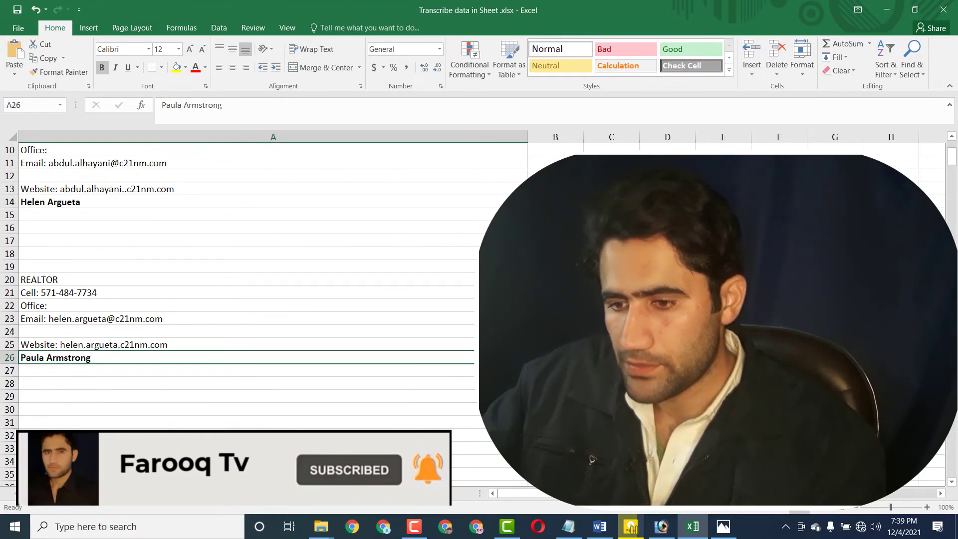
double_click(103, 447)
drag(99, 448, 43, 448)
right_click(44, 448)
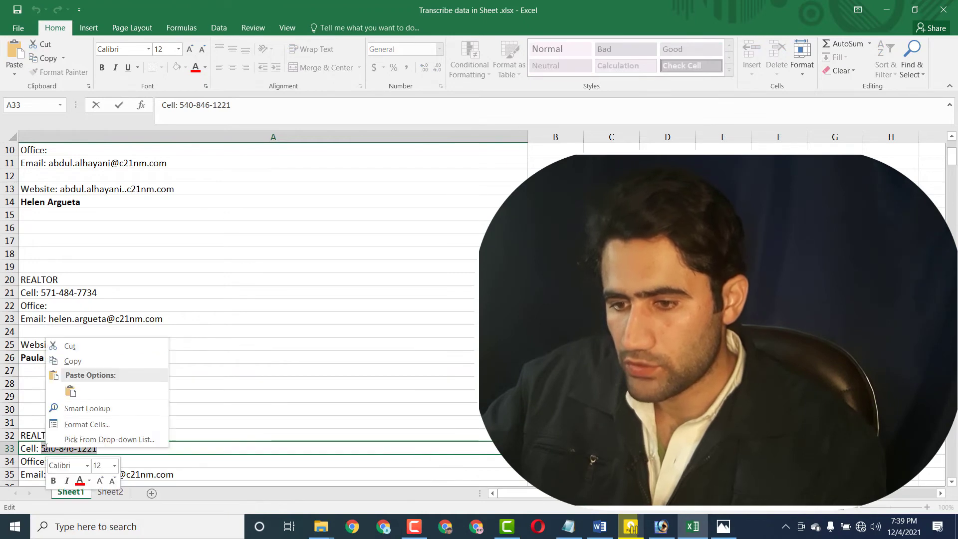
click(71, 360)
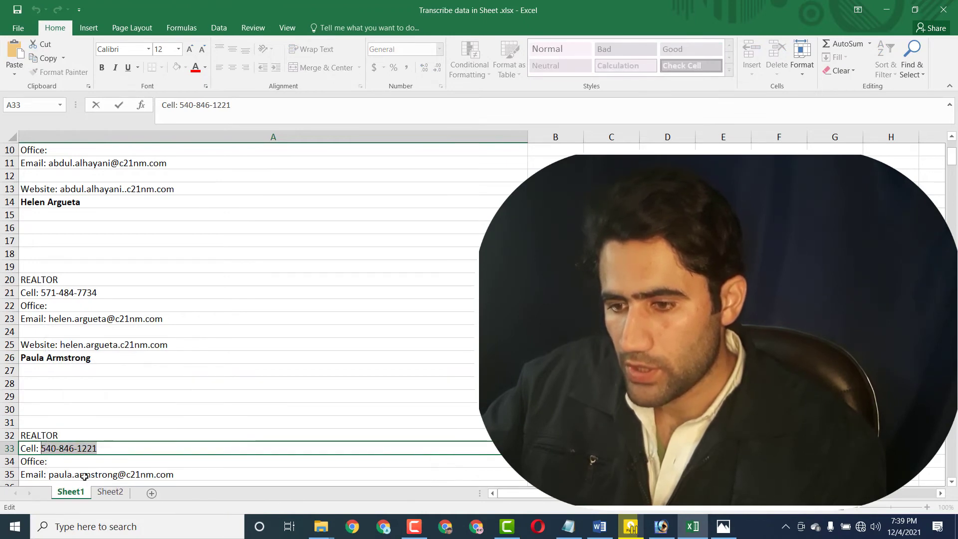
click(109, 492)
click(175, 190)
right_click(175, 188)
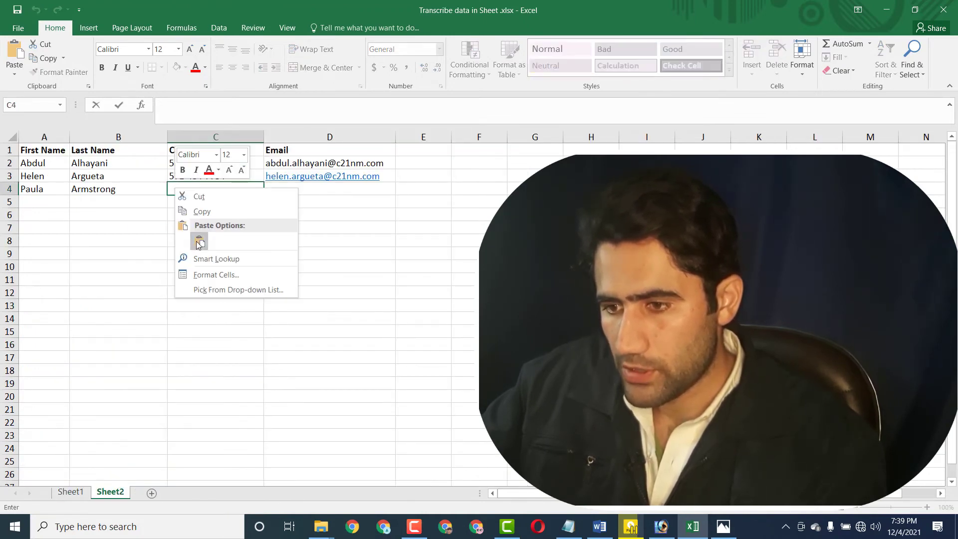
click(197, 242)
click(207, 277)
Copy the third contact's email address, without its label, from A35 on Sheet1 into cell D4 on Sheet2
click(70, 492)
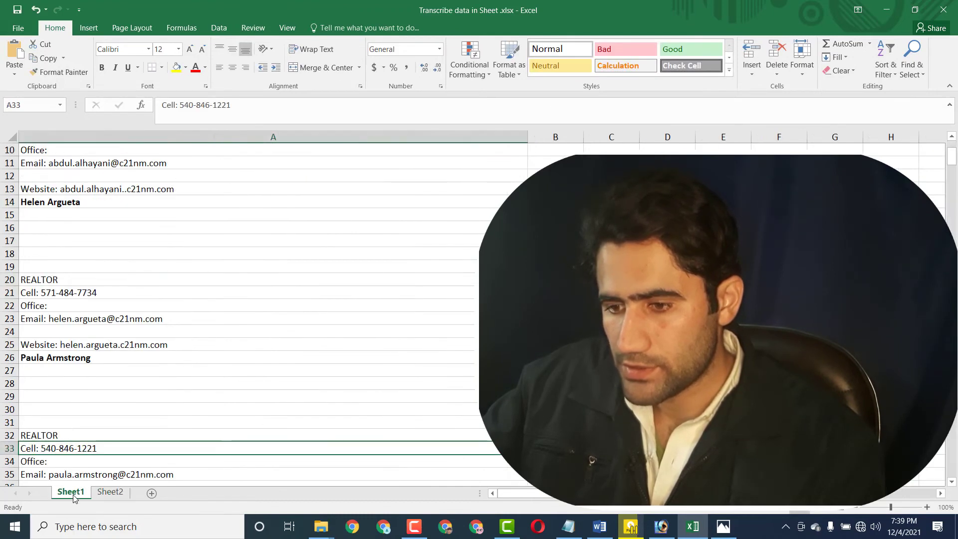
double_click(182, 475)
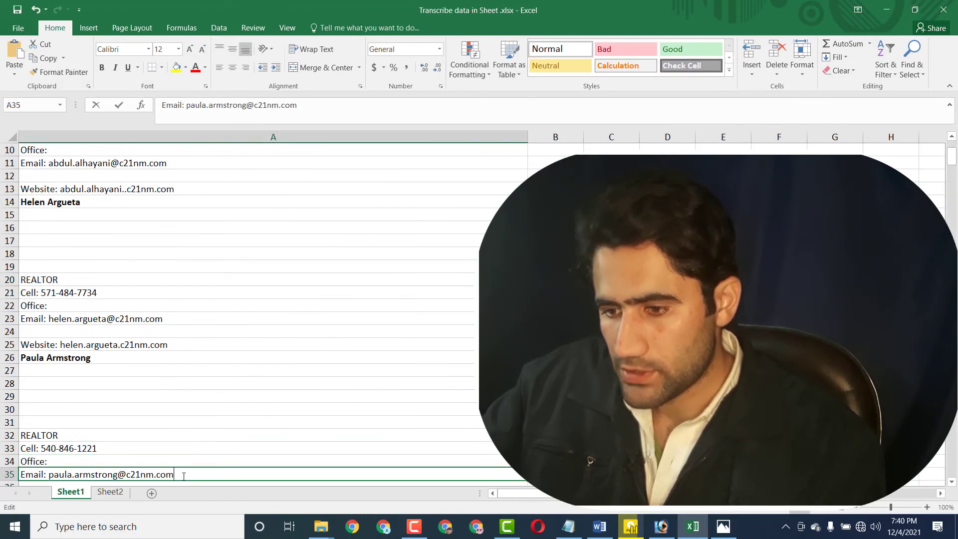
drag(181, 475, 51, 476)
right_click(58, 474)
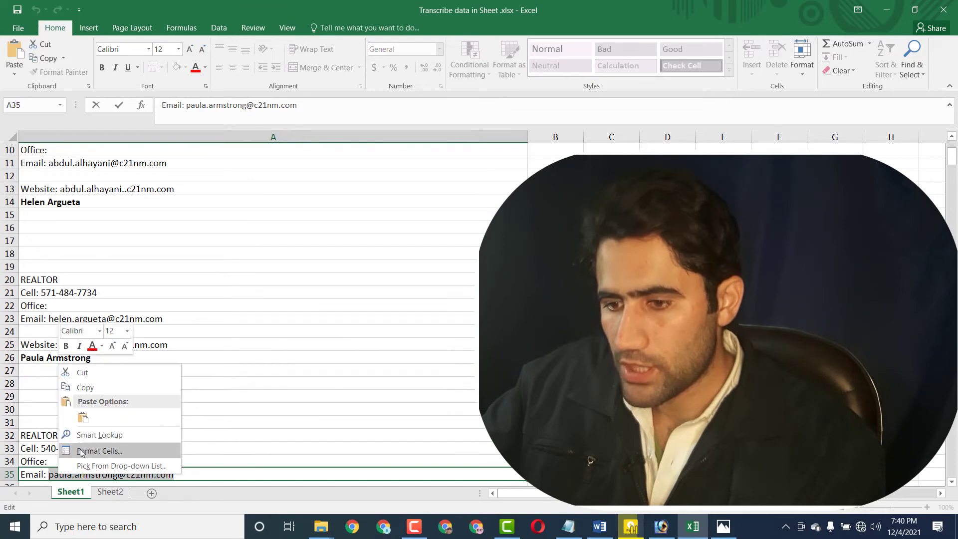
click(85, 388)
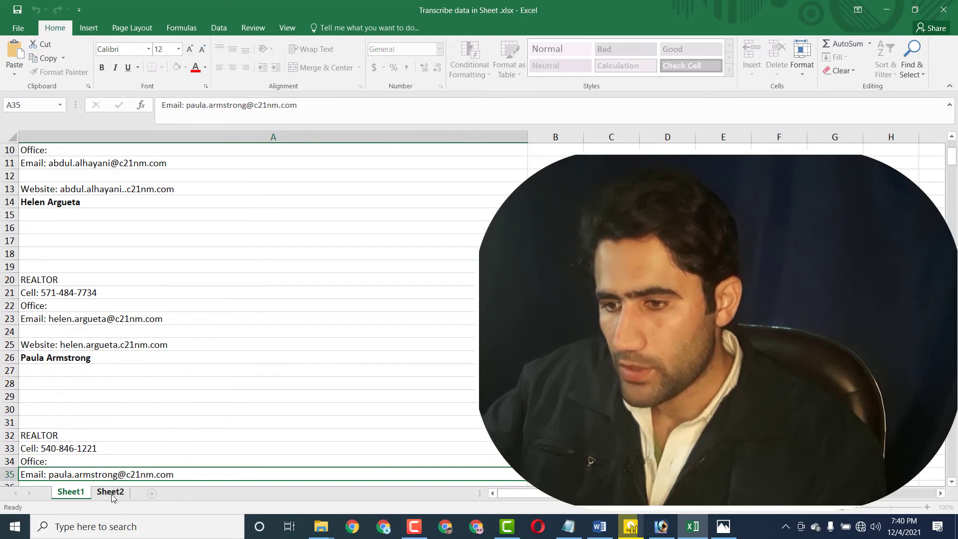
click(111, 492)
click(272, 190)
right_click(272, 190)
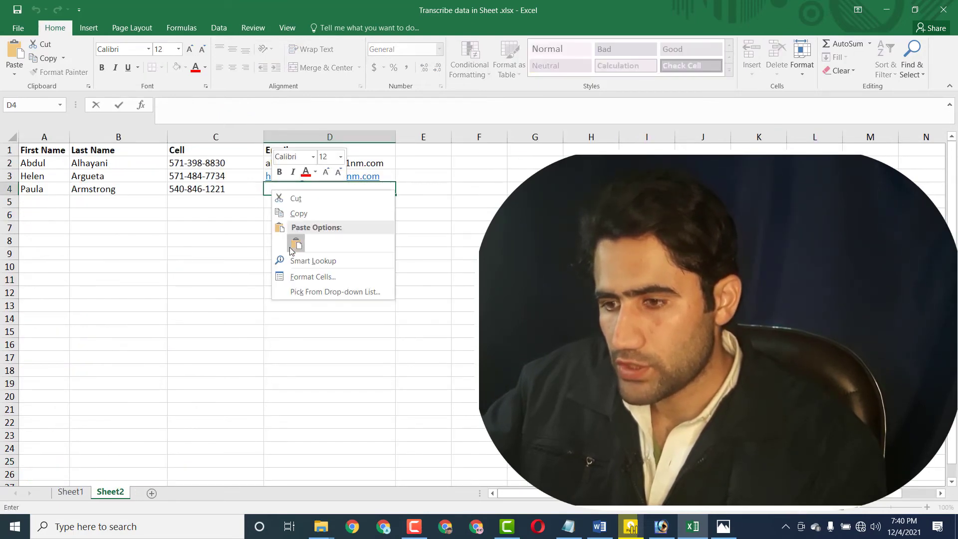
click(294, 243)
click(320, 303)
click(70, 491)
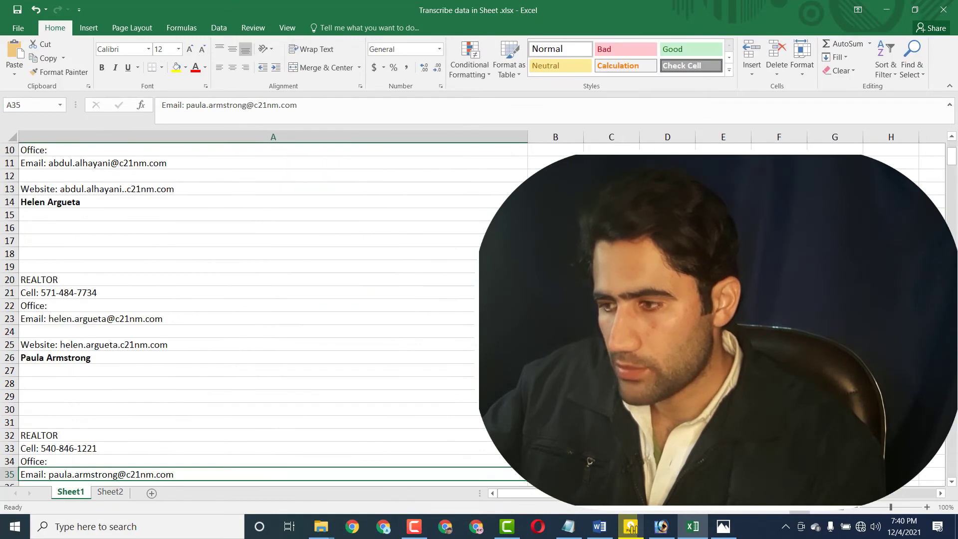
drag(952, 161, 955, 476)
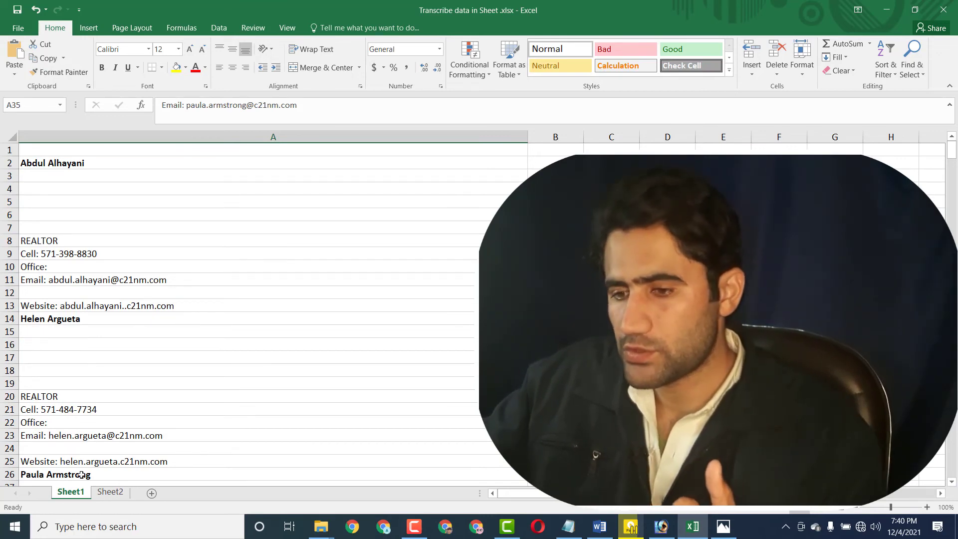
click(110, 494)
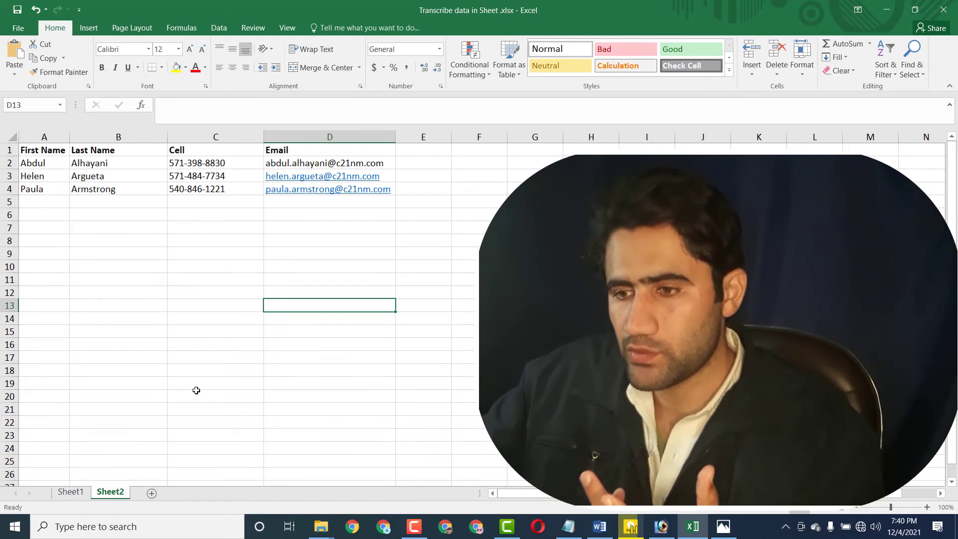
click(71, 491)
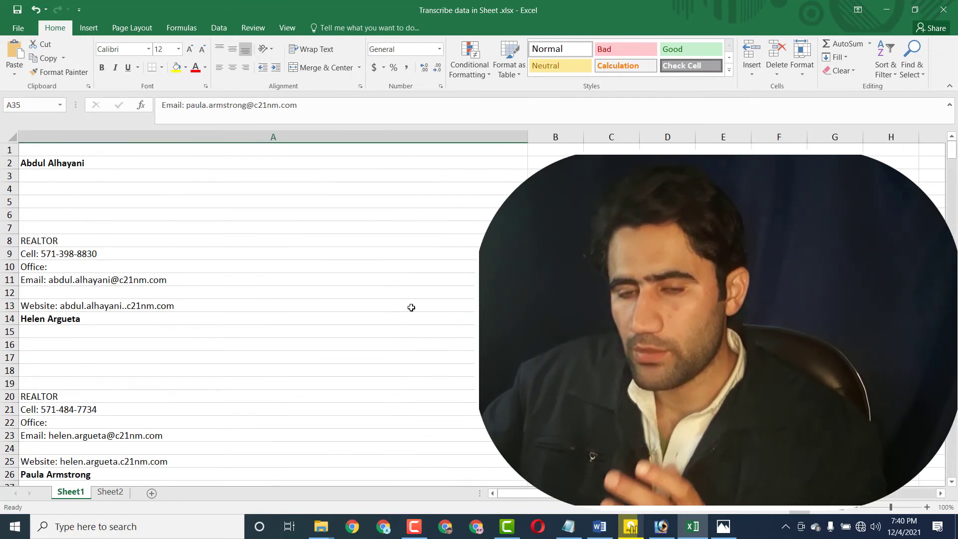